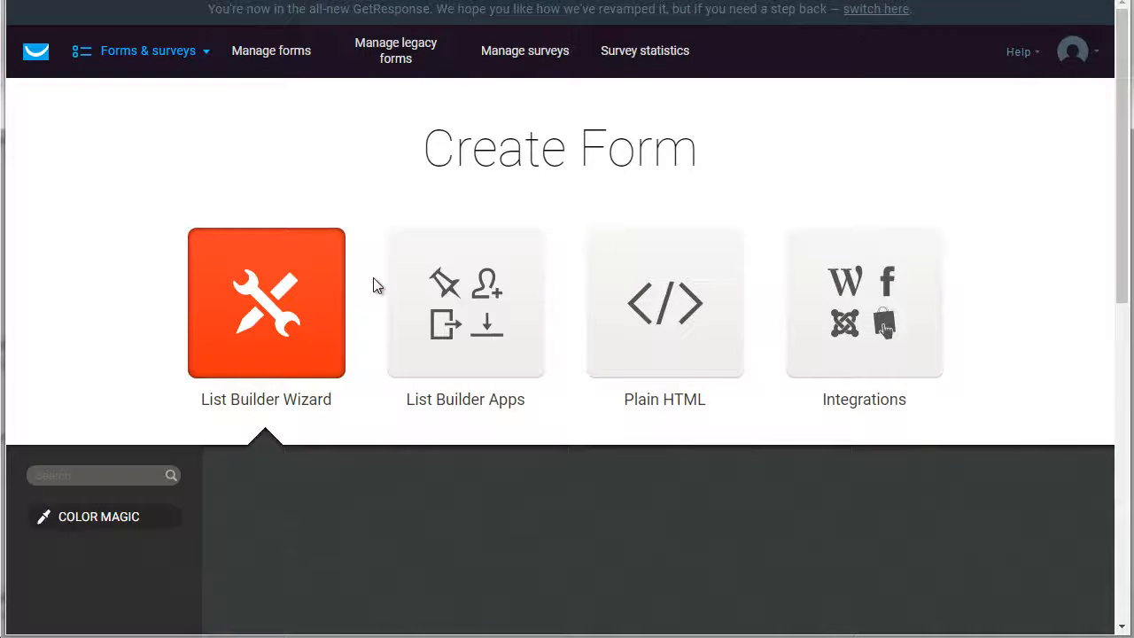
Filter the List Builder Wizard form templates to the Newsletter sign-up type
scroll(374, 284, "down", 5)
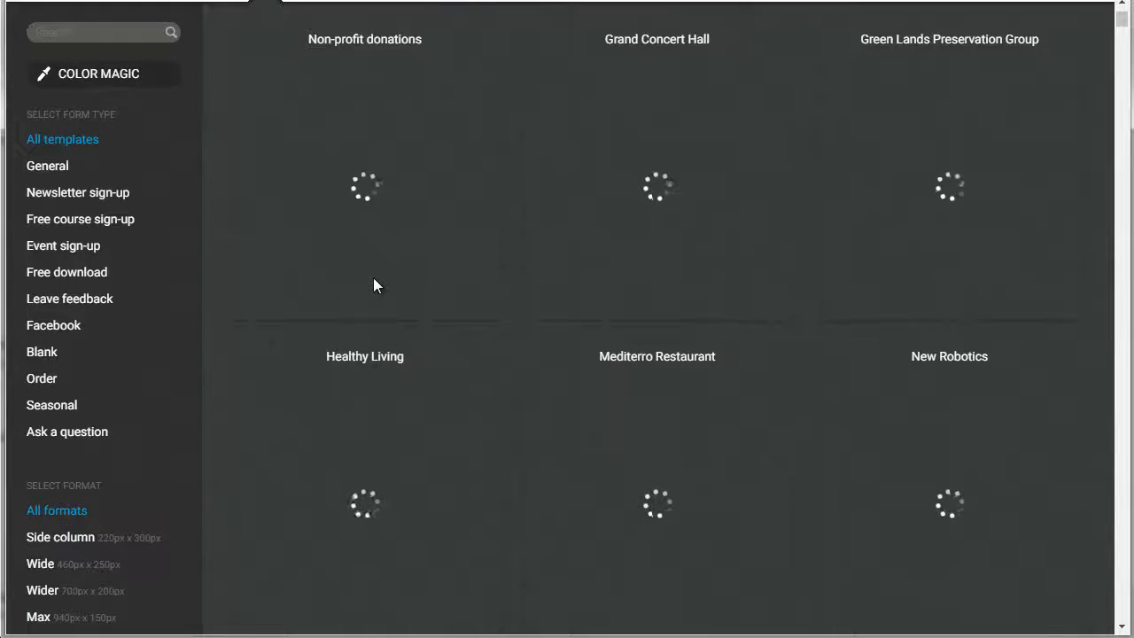
scroll(373, 286, "up", 1)
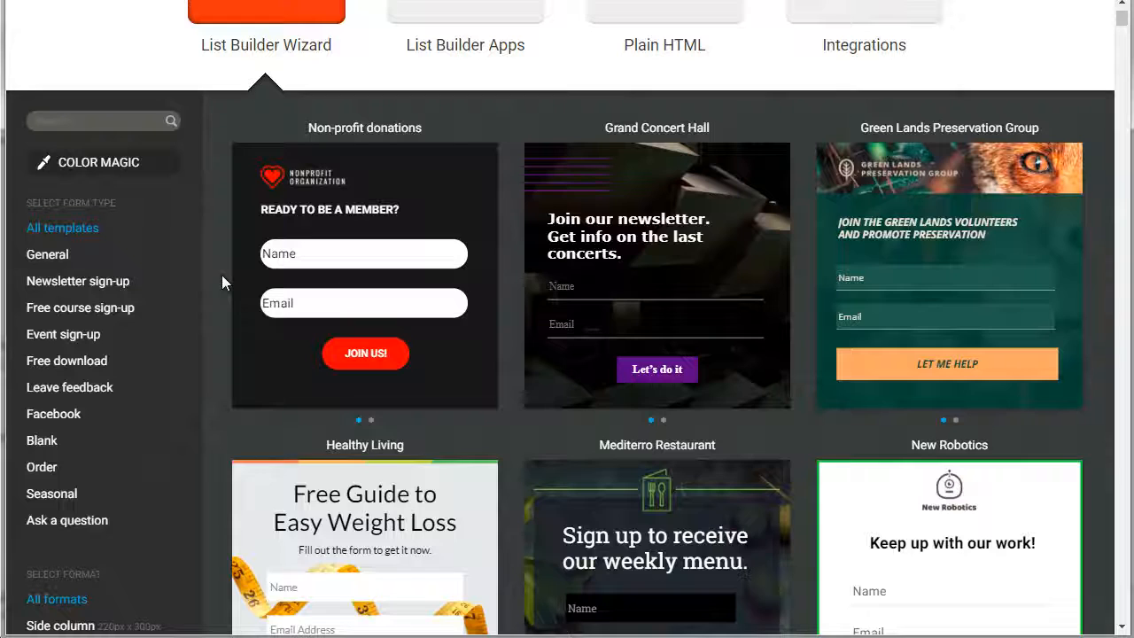
left_click(75, 284)
mouse_move(239, 293)
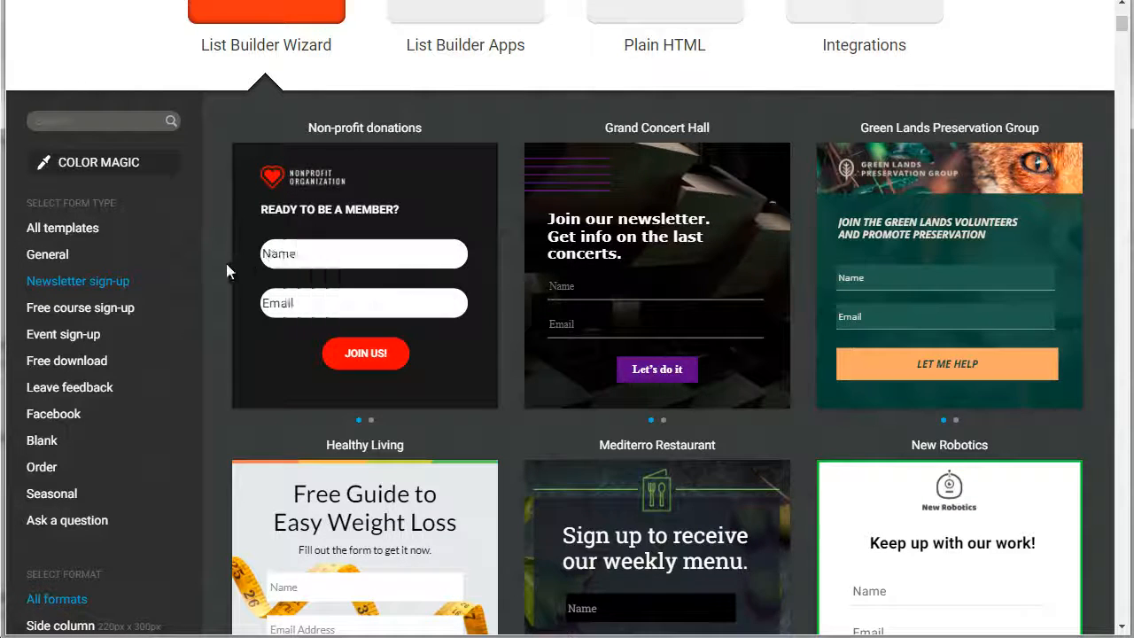
Browse the newsletter sign-up templates and start a form from the New Robotics template
scroll(225, 263, "down", 3)
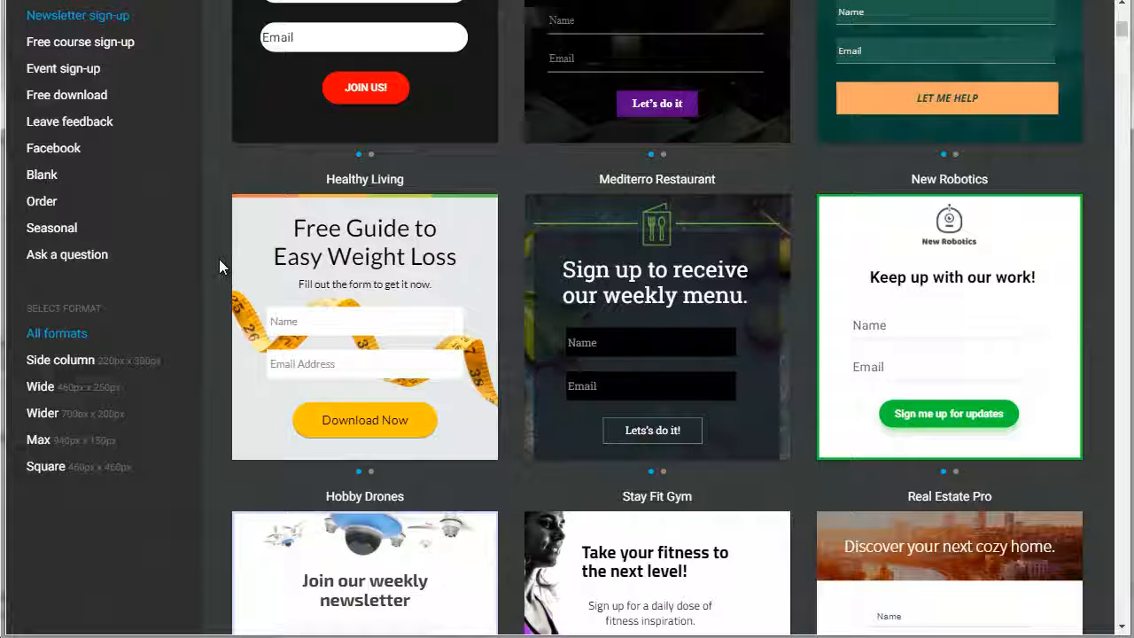
scroll(218, 258, "up", 1)
scroll(218, 258, "down", 4)
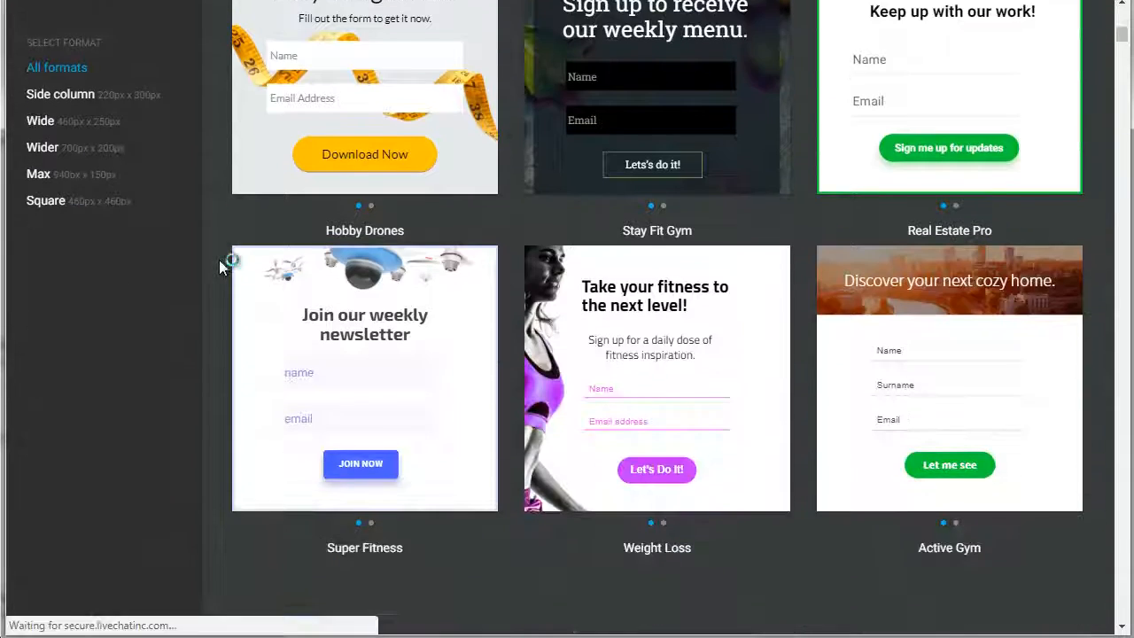
scroll(219, 259, "down", 3)
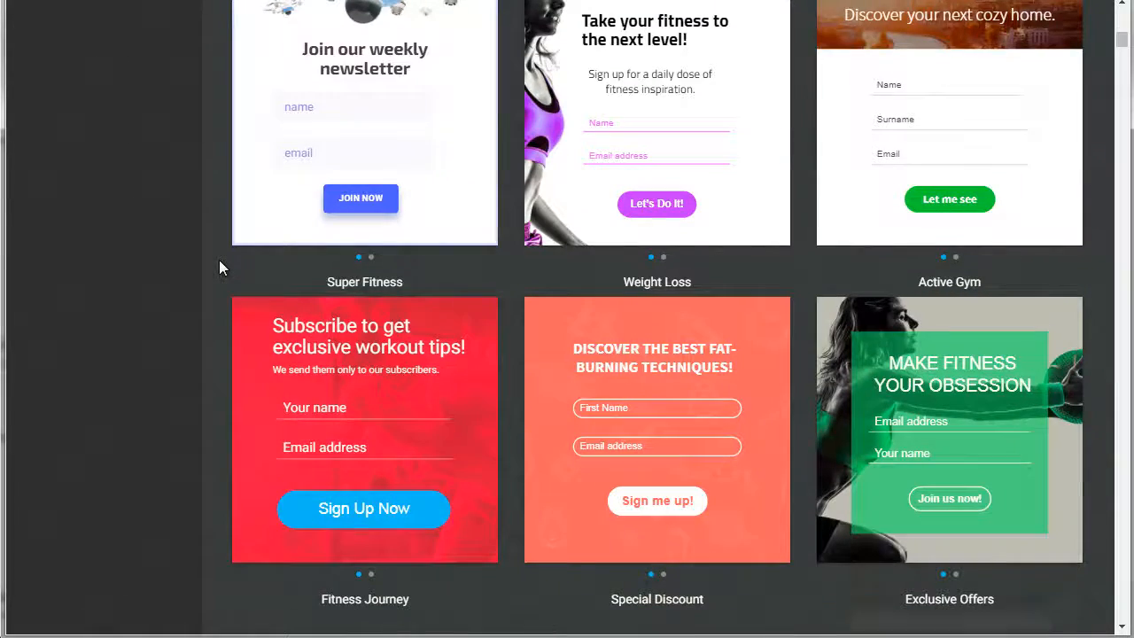
scroll(219, 260, "down", 3)
scroll(219, 260, "up", 4)
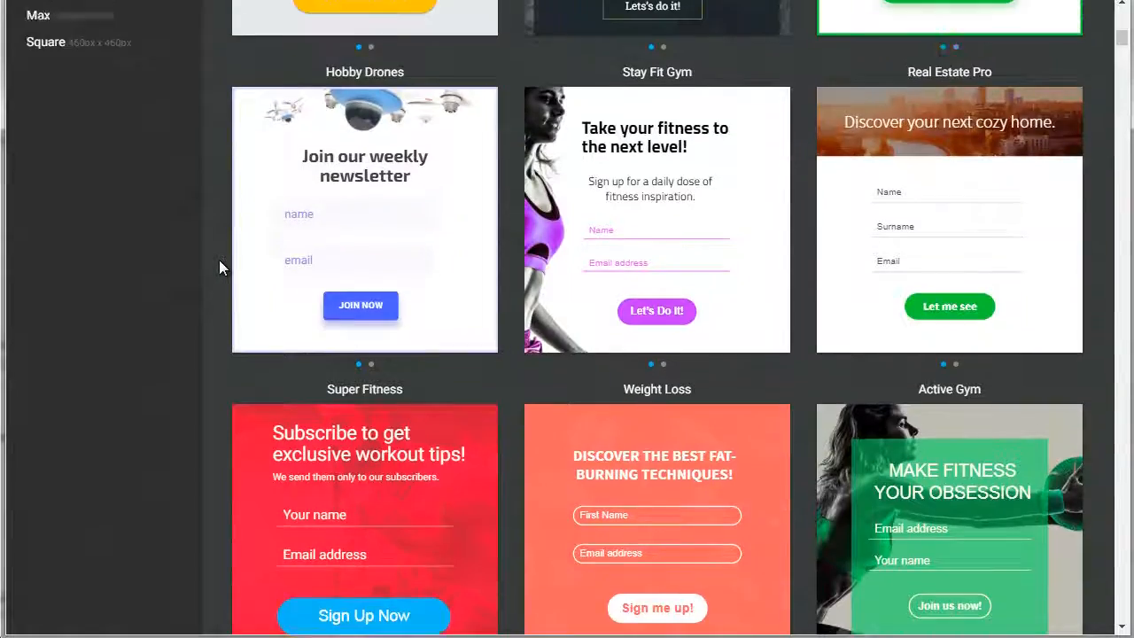
scroll(219, 259, "up", 2)
scroll(219, 259, "up", 1)
mouse_move(387, 427)
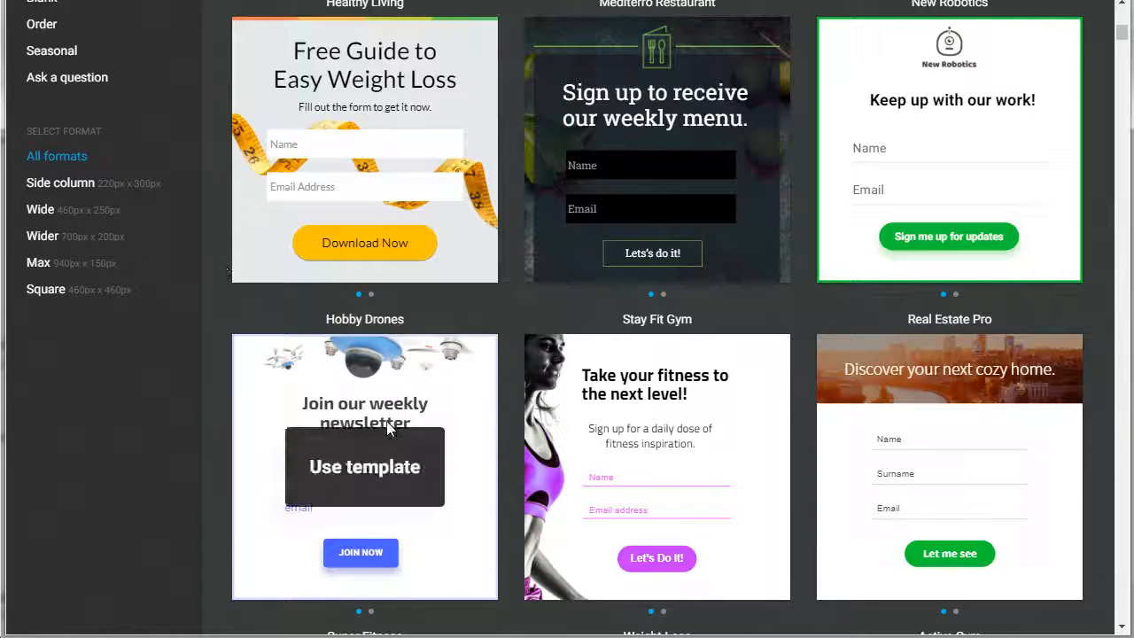
scroll(219, 330, "up", 2)
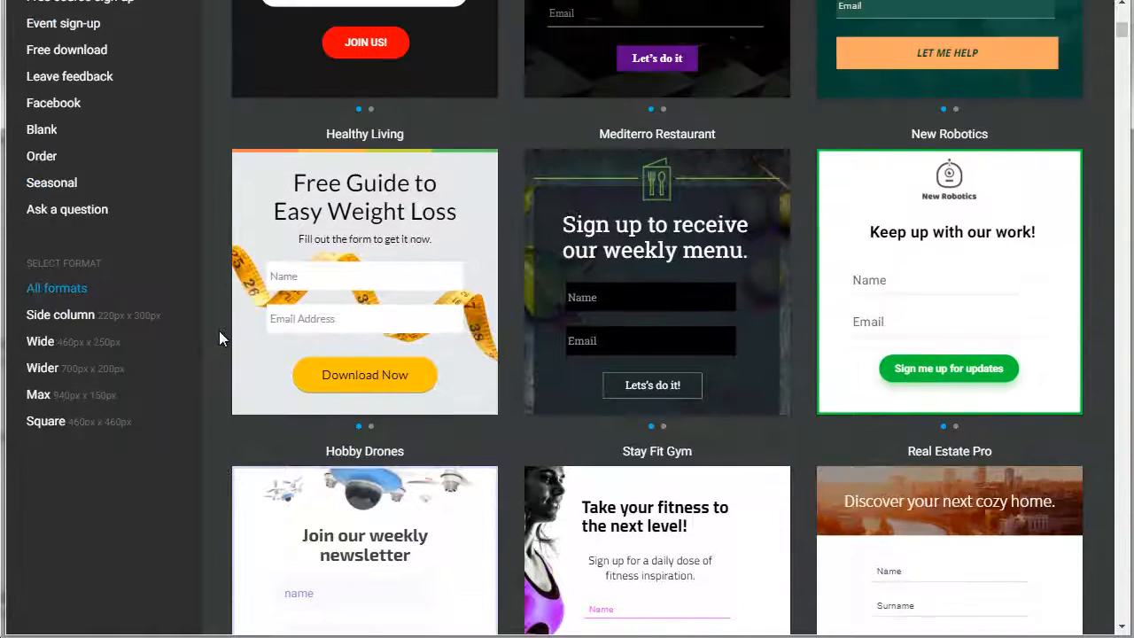
scroll(219, 330, "up", 2)
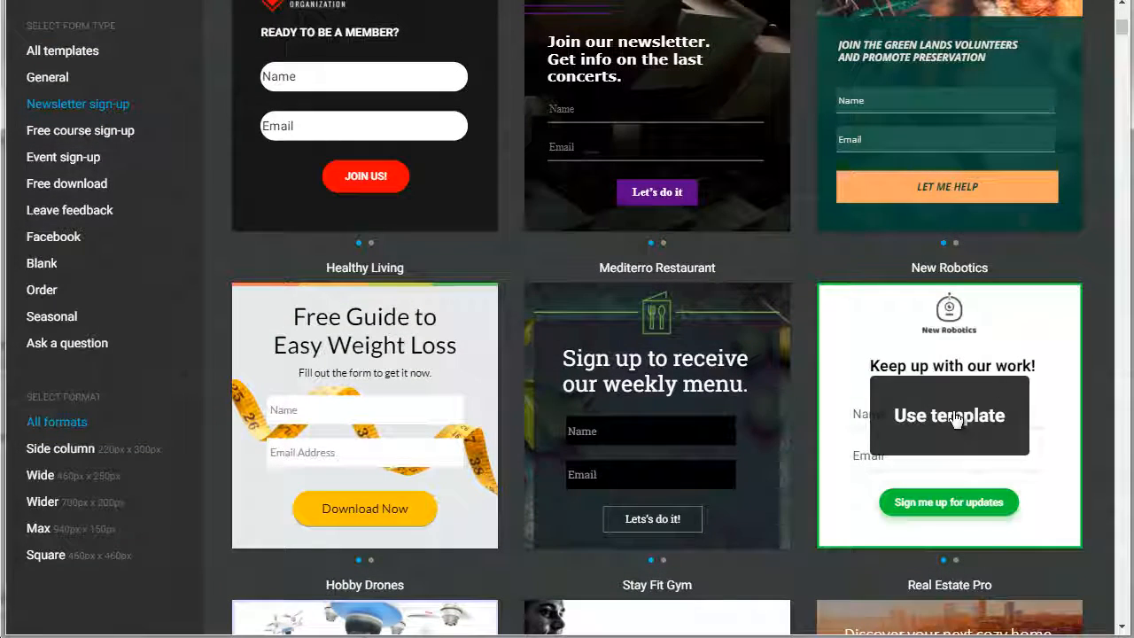
left_click(955, 419)
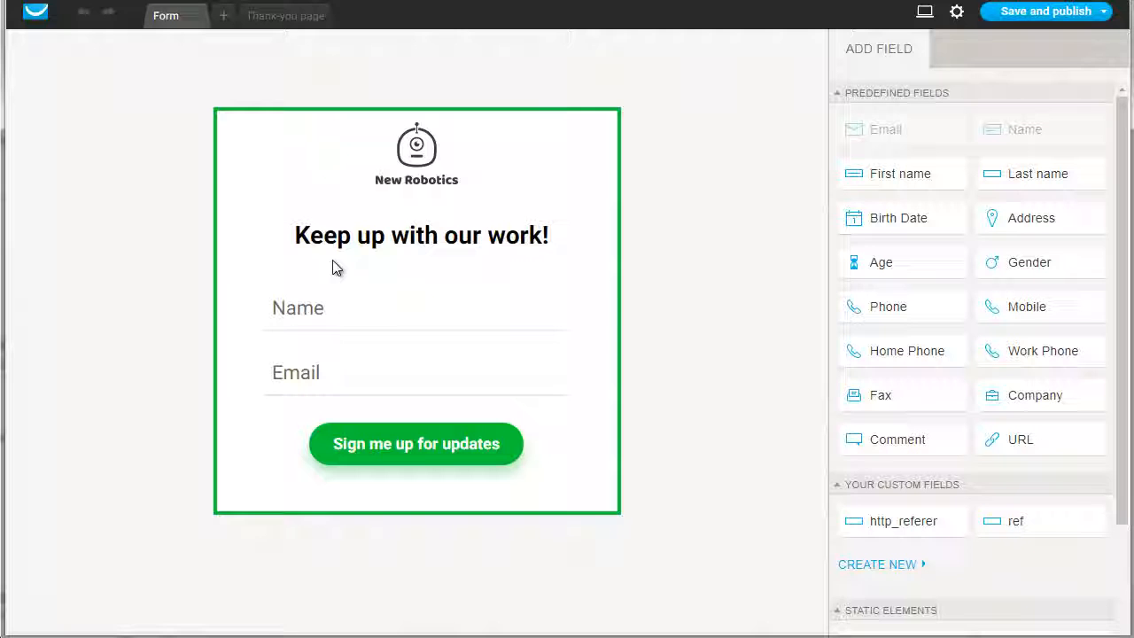
Look at the replacement images for the New Robotics logo without choosing one, and delete the logo from the form
left_click(408, 156)
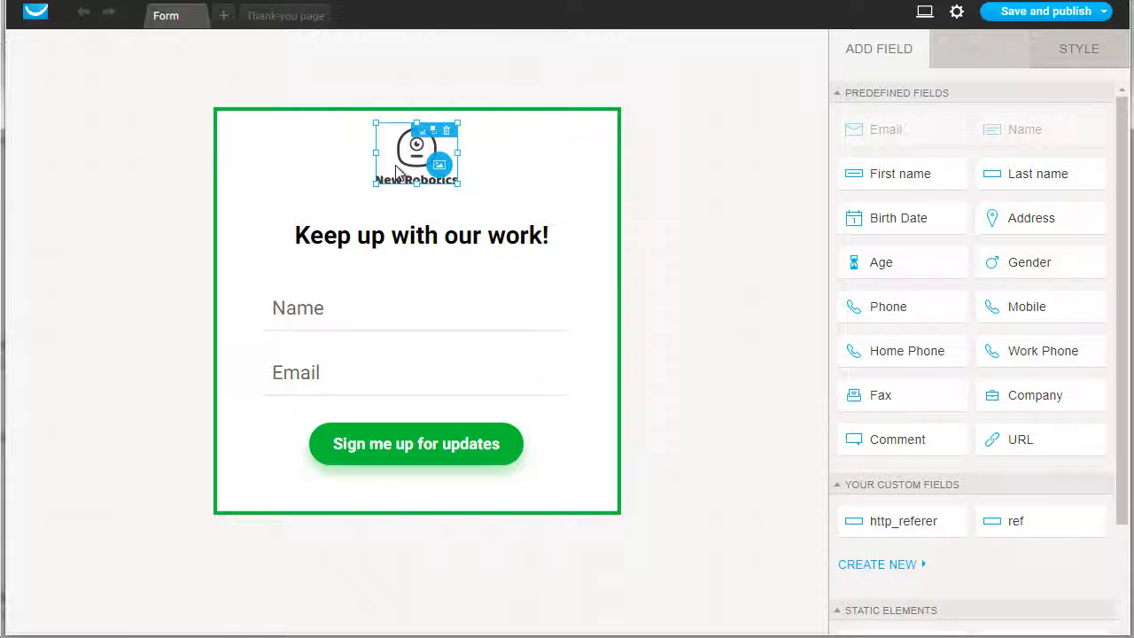
left_click(440, 166)
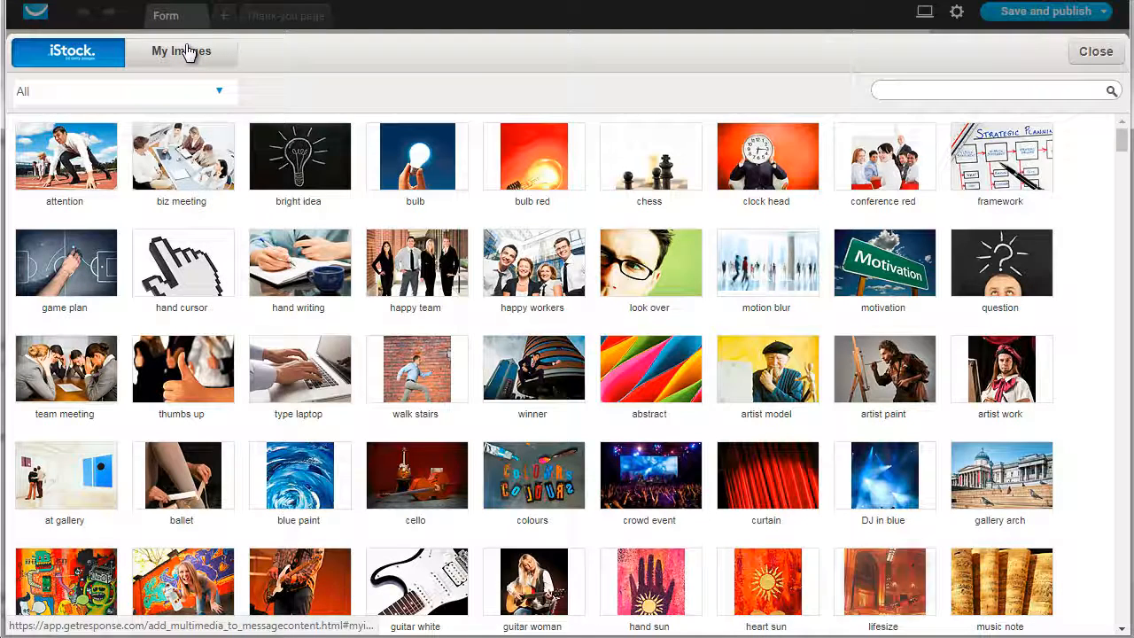
left_click(1096, 51)
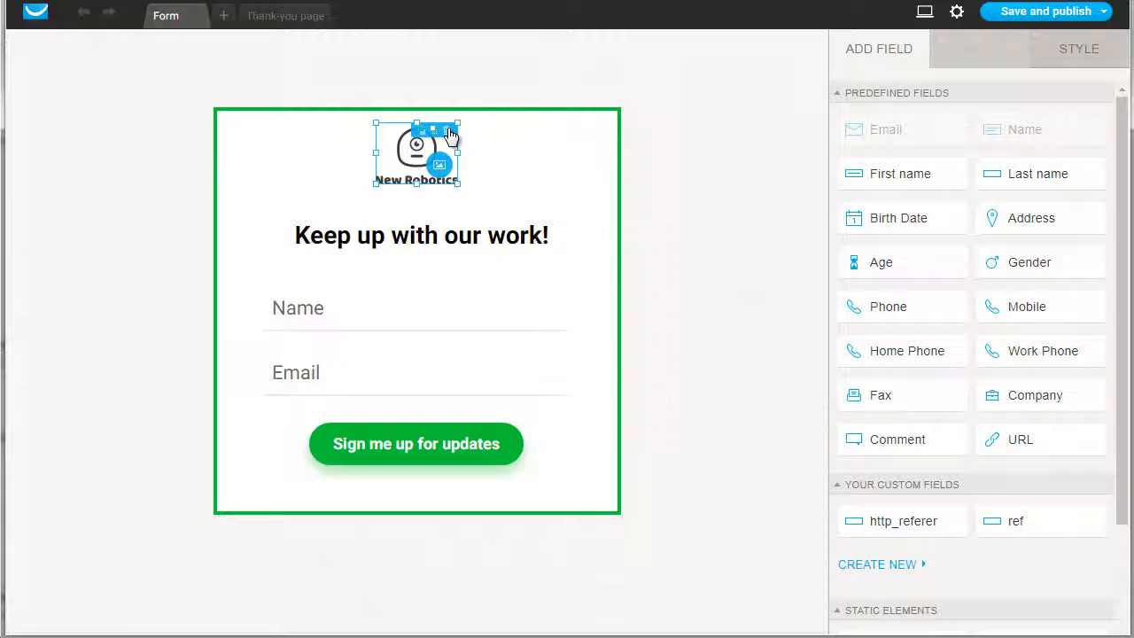
left_click(446, 131)
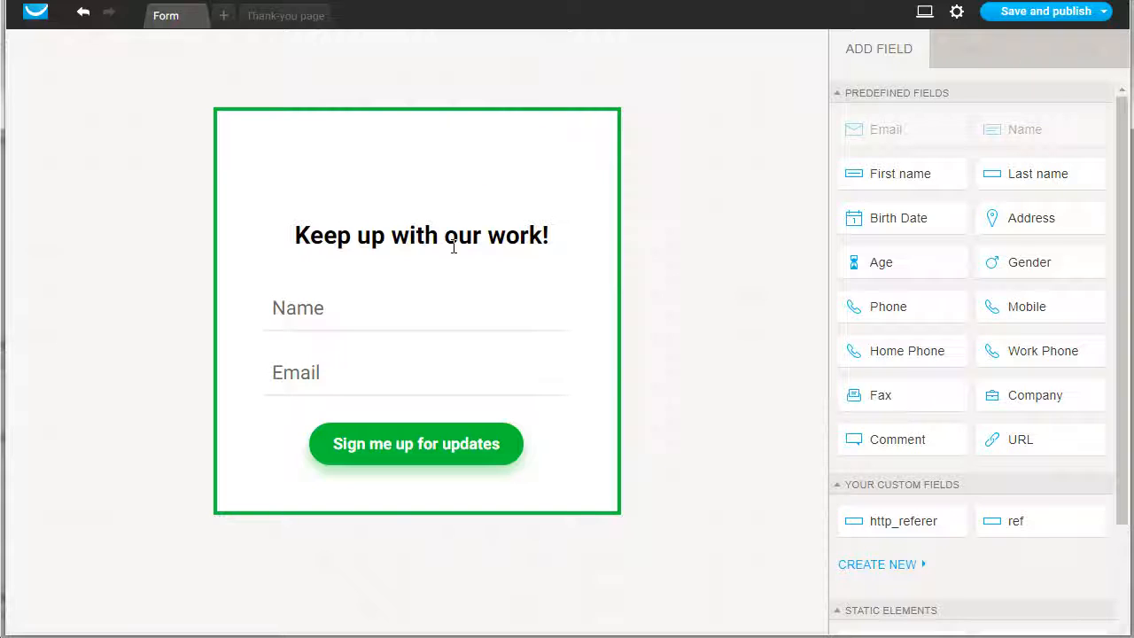
left_click(310, 233)
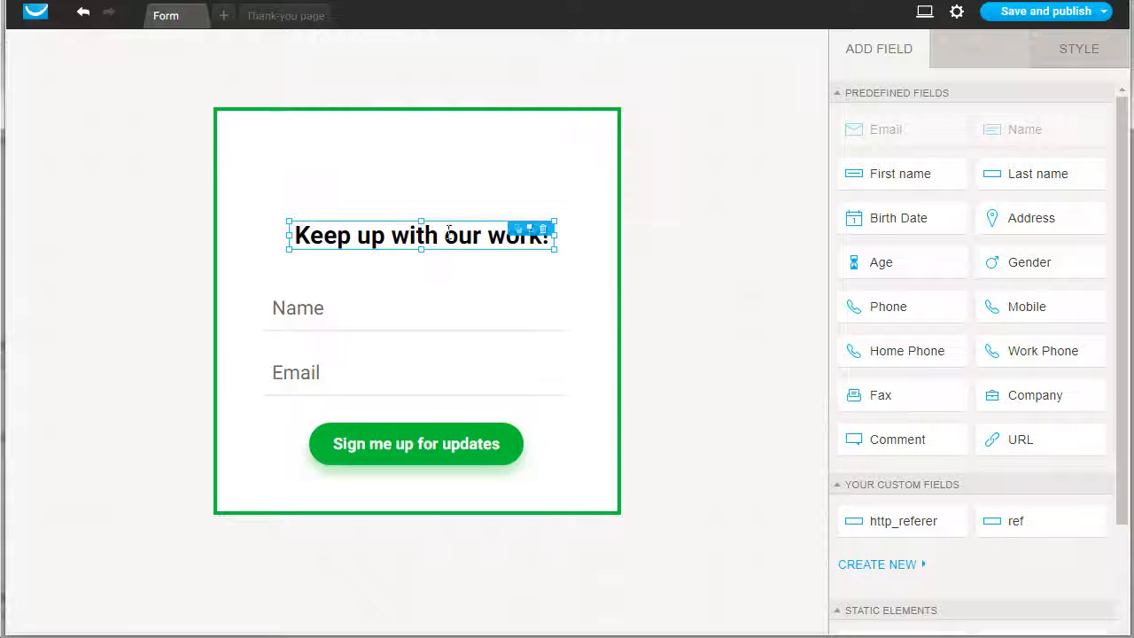
left_click(320, 317)
left_click(306, 366)
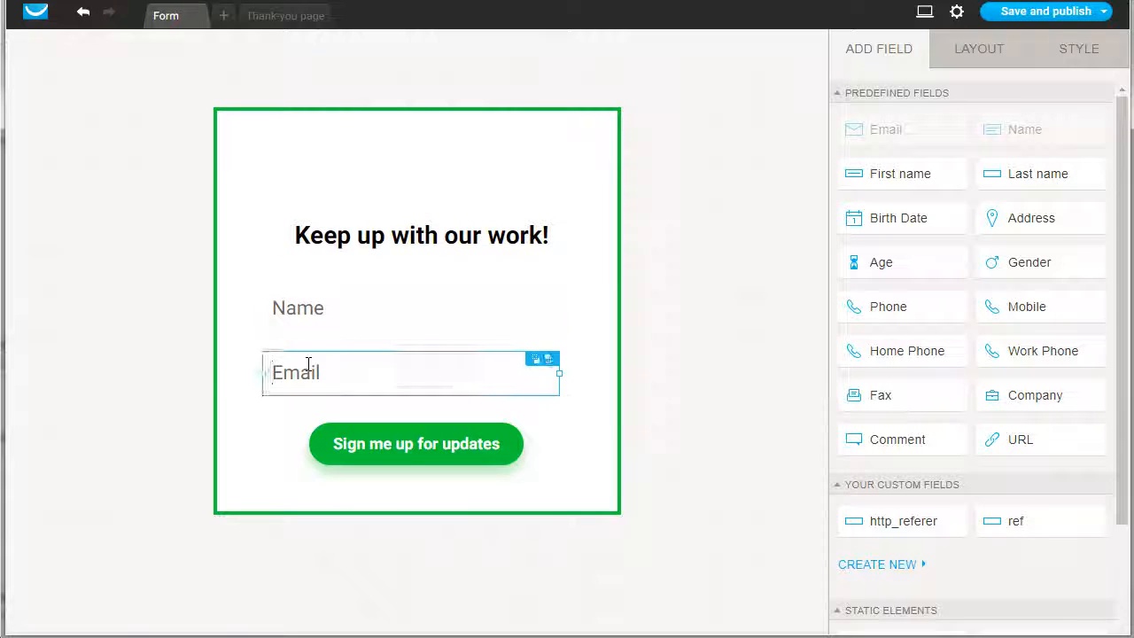
Replace the green submit button's text with "Send Me The Report"
left_click(382, 460)
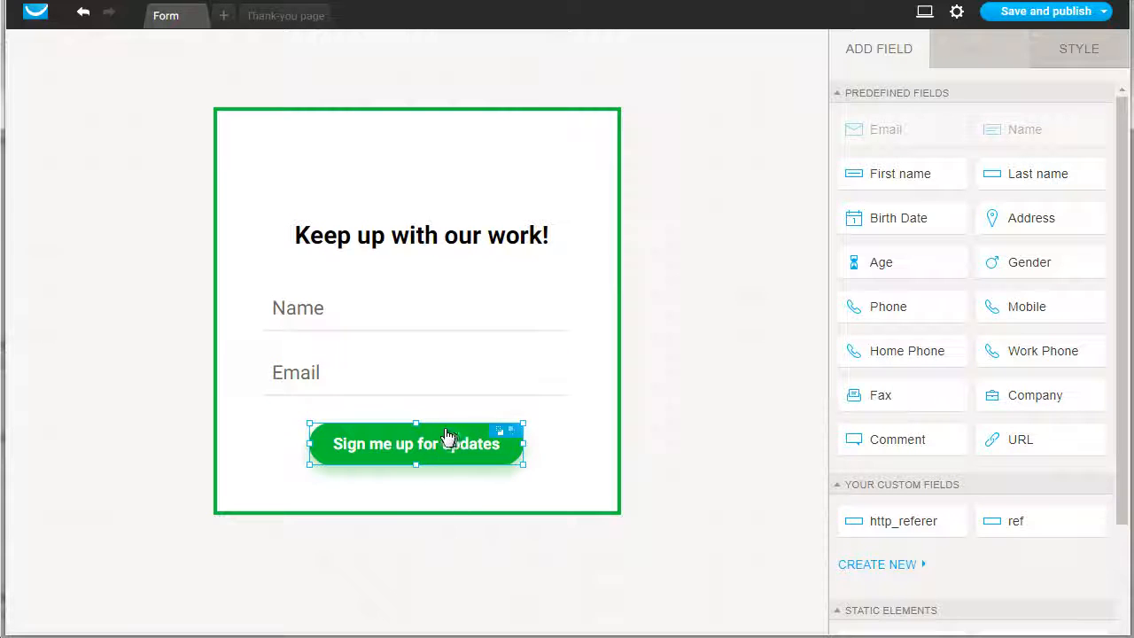
left_click(413, 445)
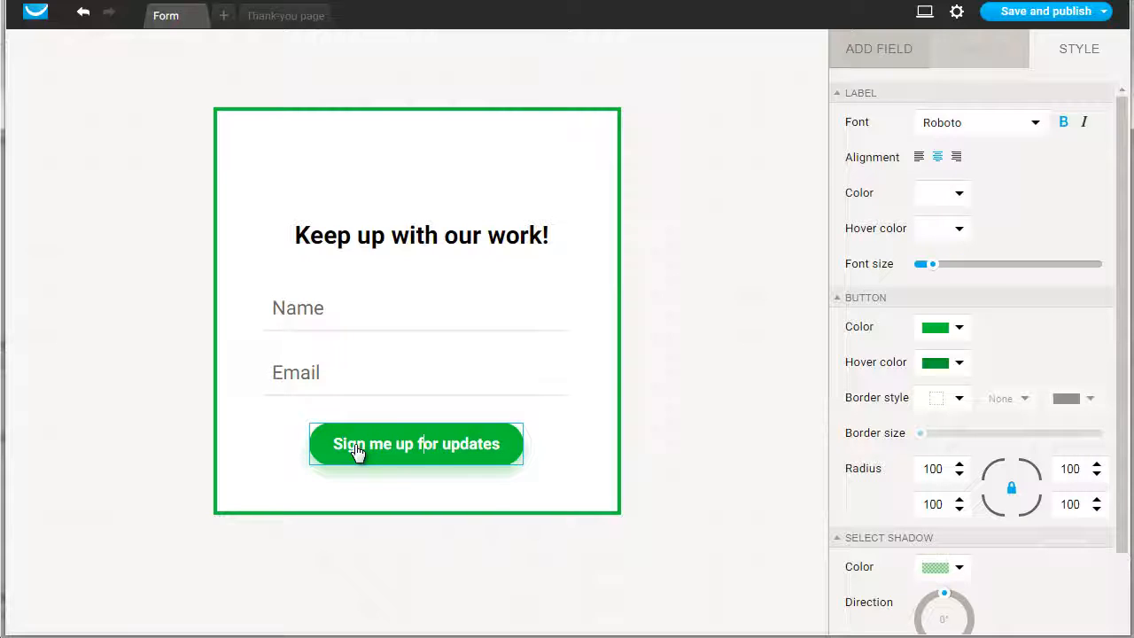
type("S")
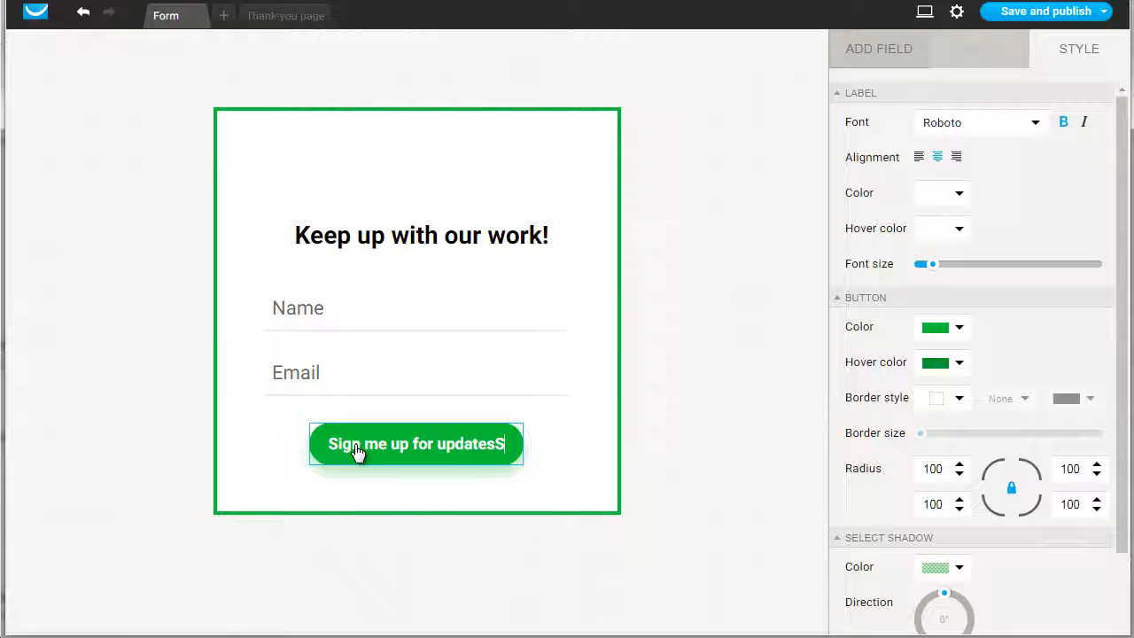
key("ctrl+a")
type("Send M")
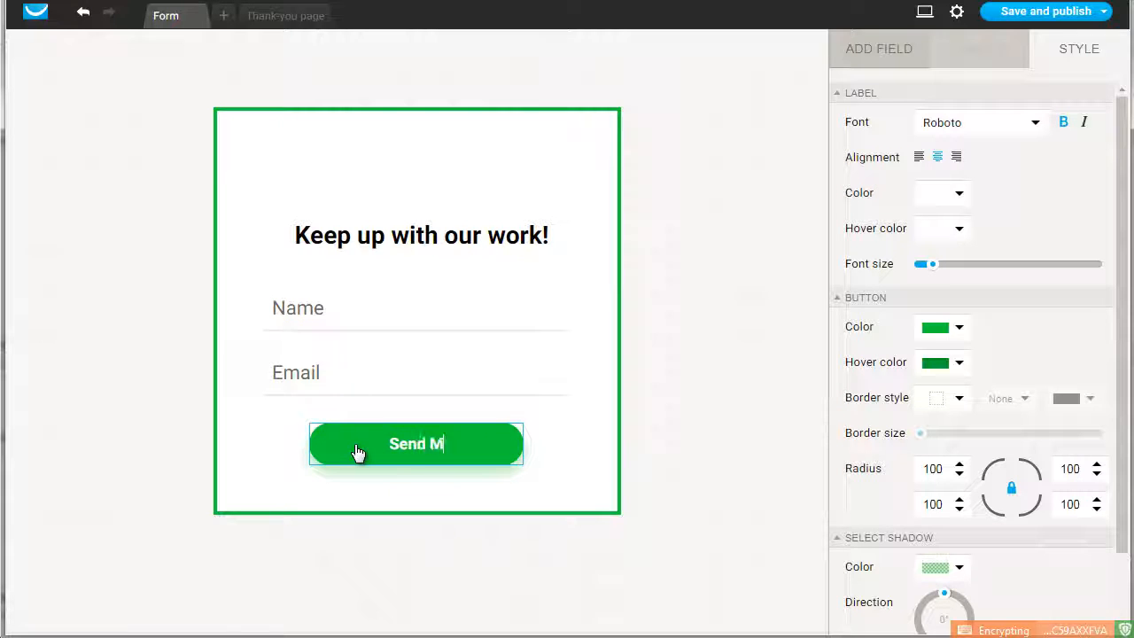
type("e The Report")
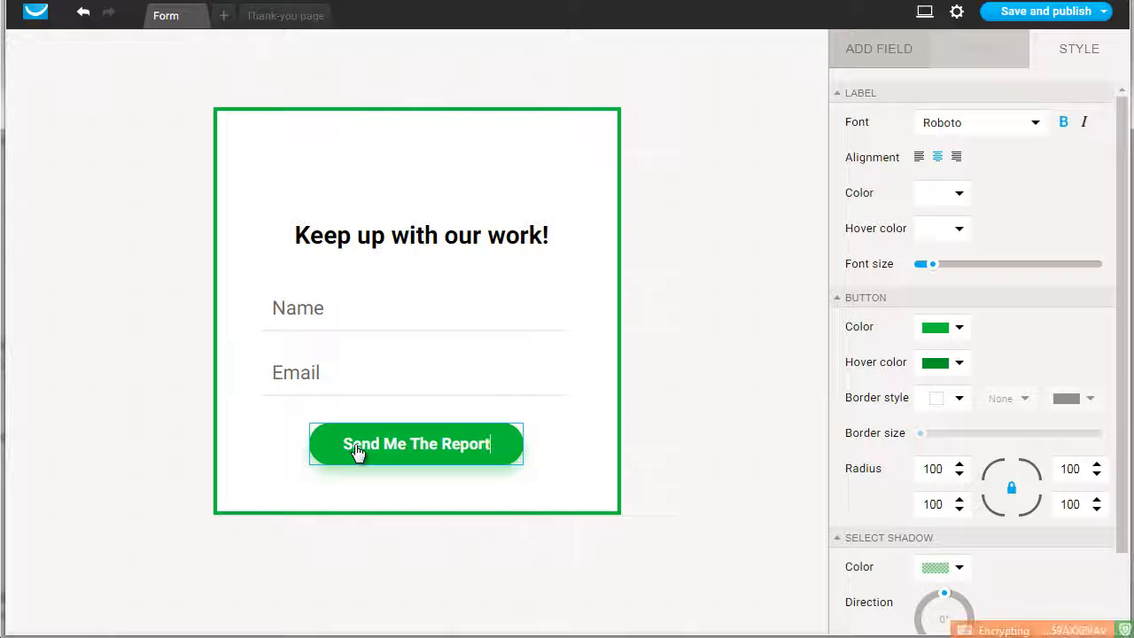
left_click(686, 328)
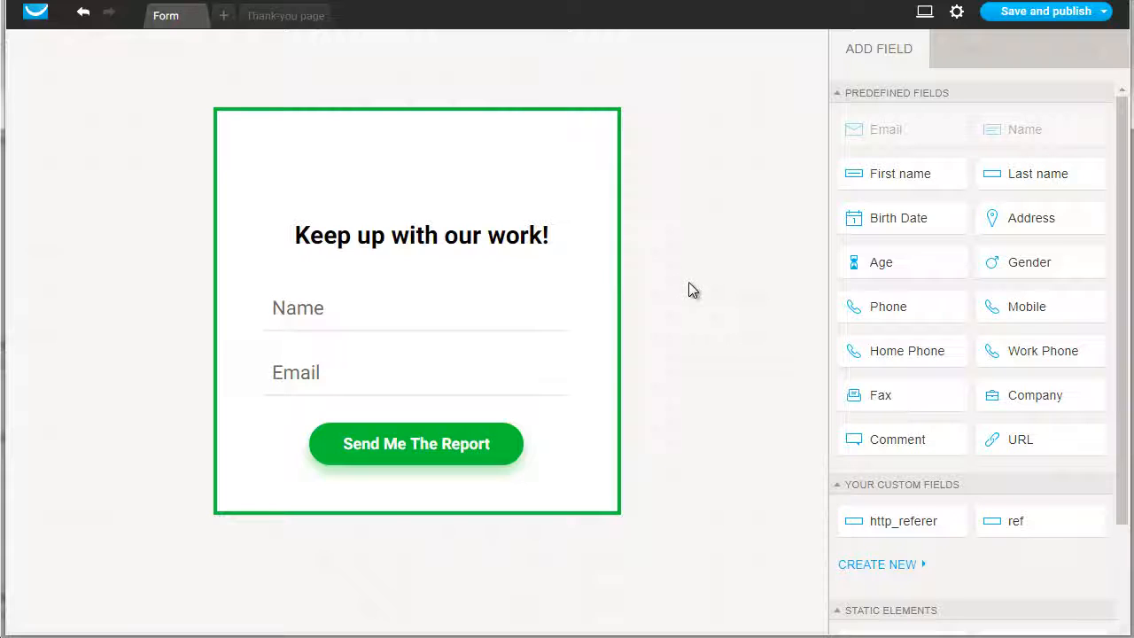
Review the fields that can be added to the form and the layout settings of the Name field
left_click(397, 316)
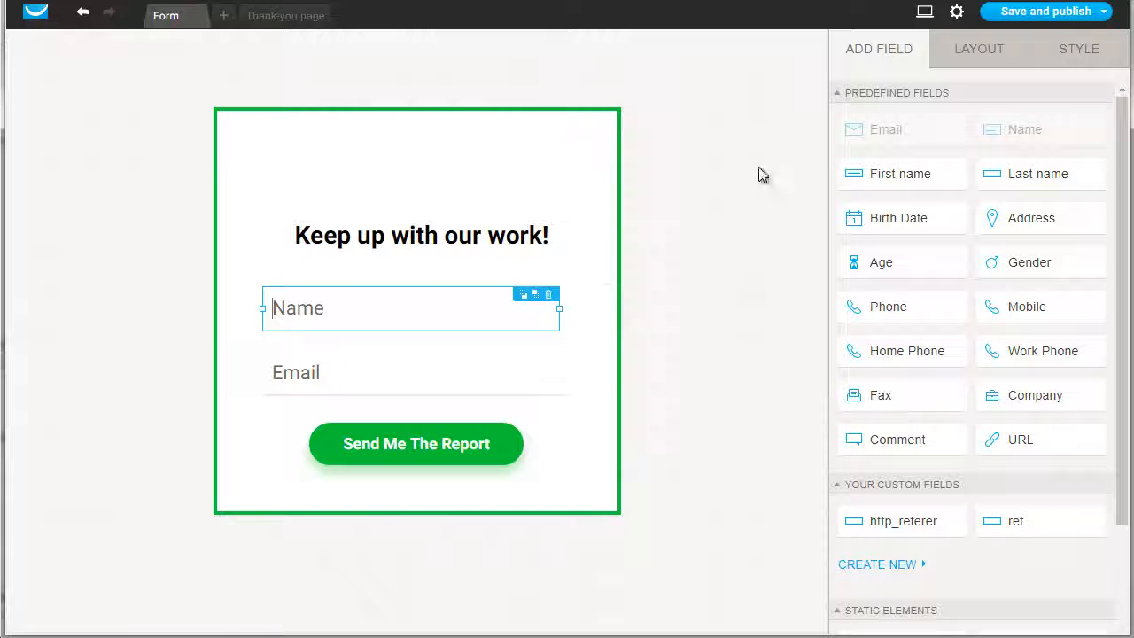
scroll(955, 528, "down", 1)
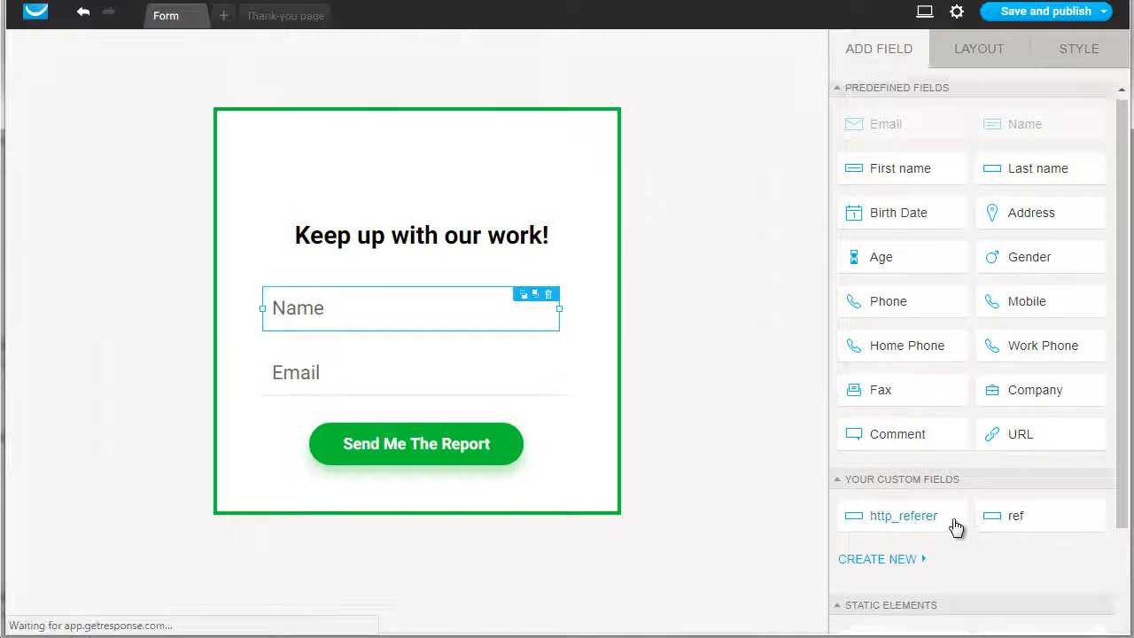
scroll(956, 528, "down", 1)
scroll(949, 404, "up", 2)
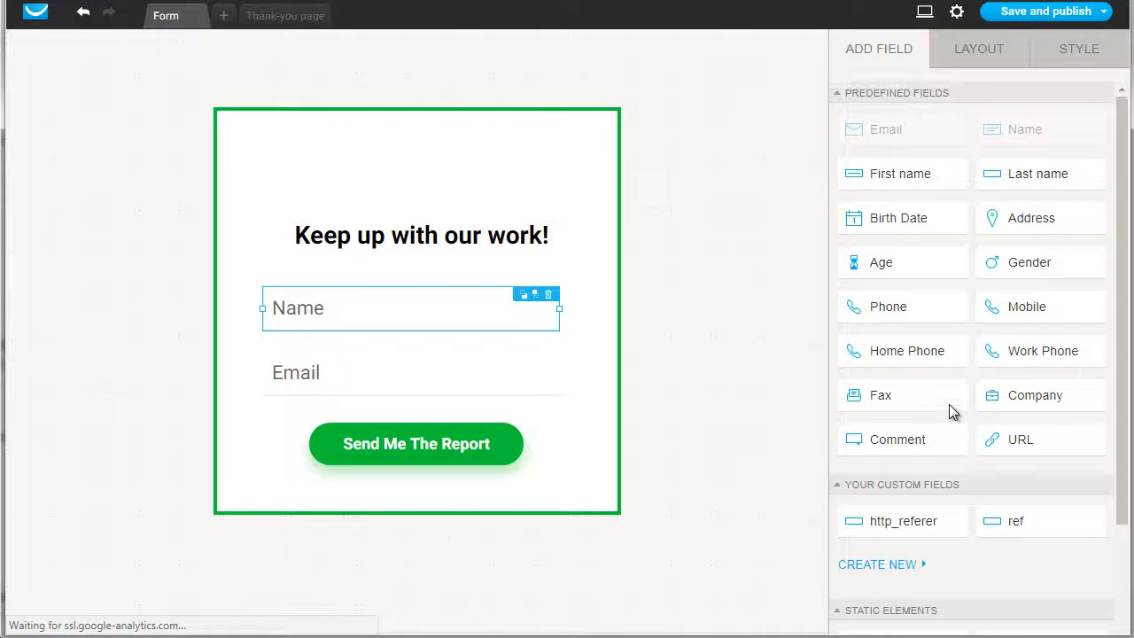
left_click(982, 52)
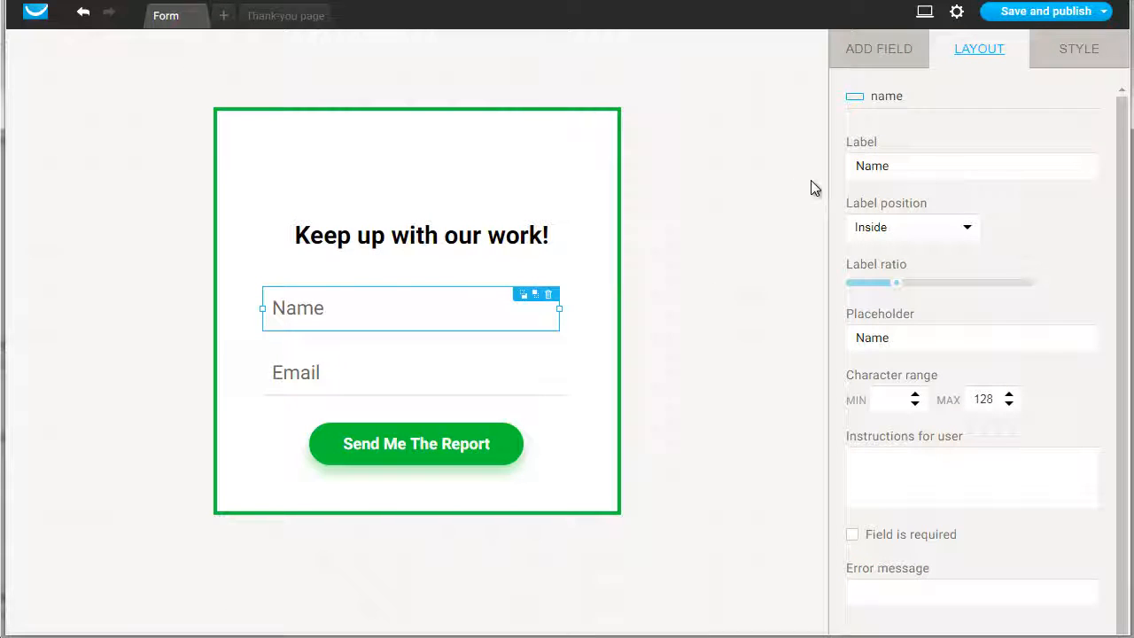
Save and publish the form, and copy its JavaScript code for installing it on a website
mouse_move(1045, 17)
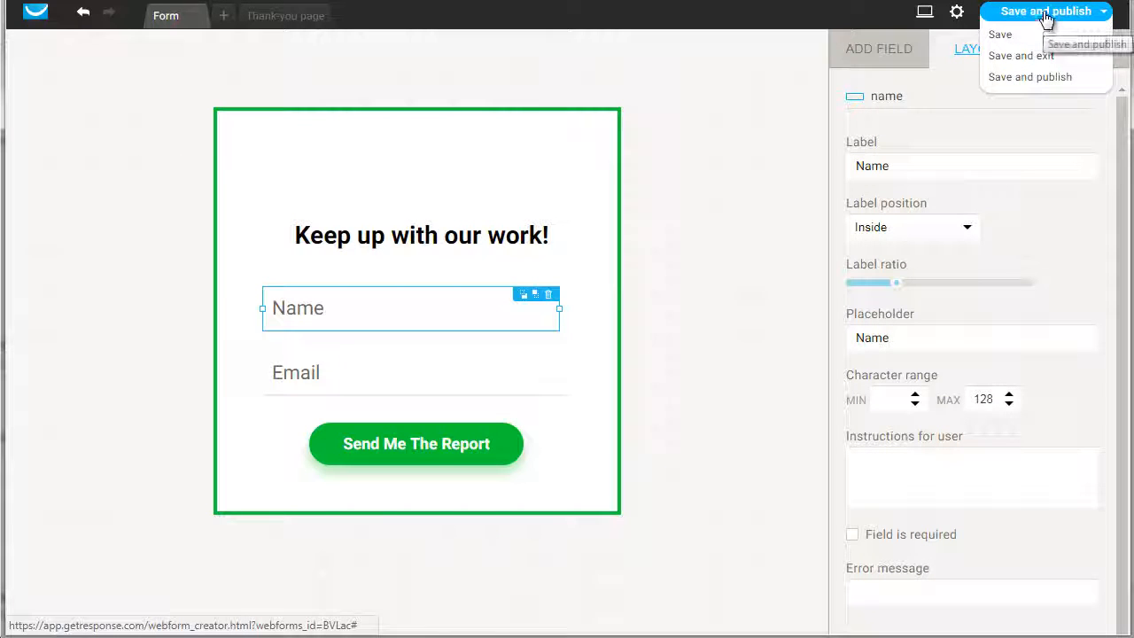
left_click(1047, 18)
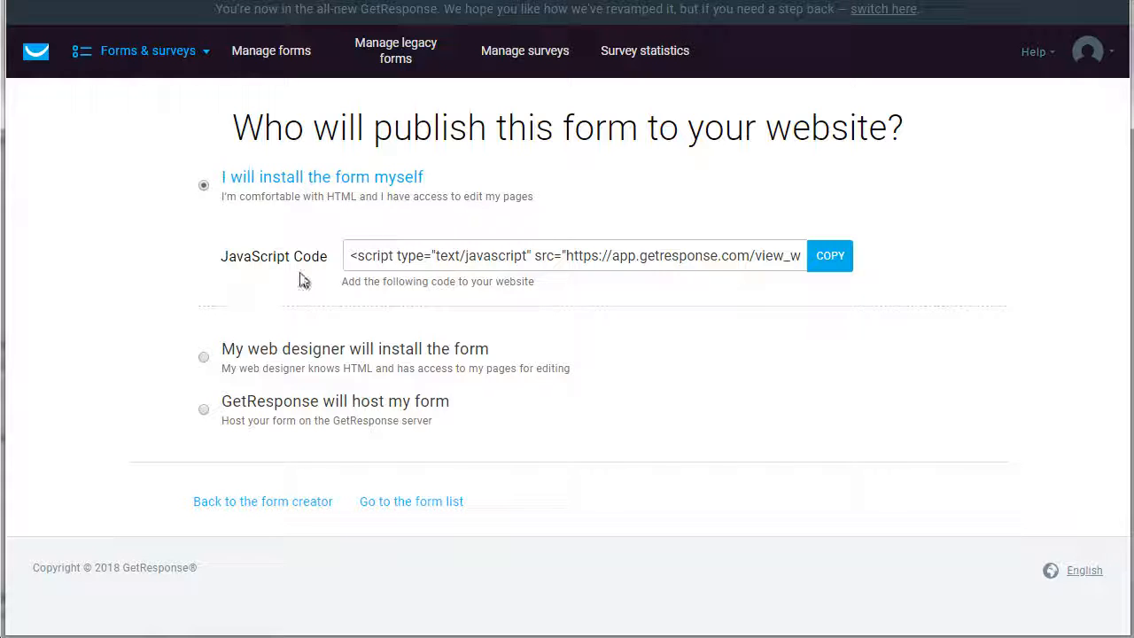
left_click(827, 264)
left_click(824, 259)
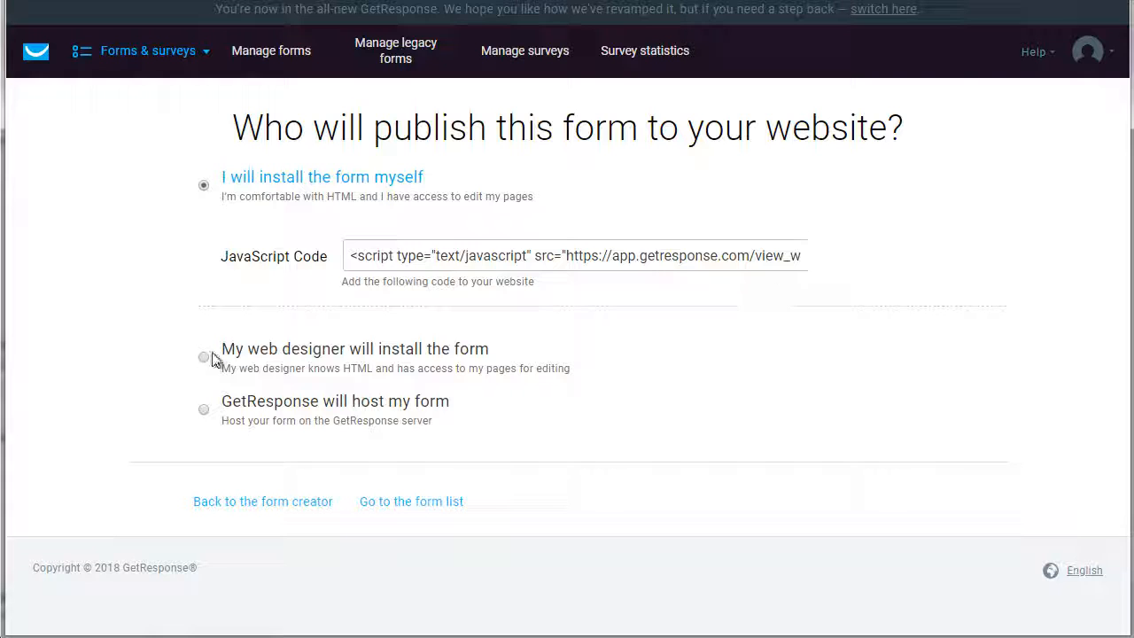
Choose to have GetResponse host the form and copy the form link
left_click(211, 412)
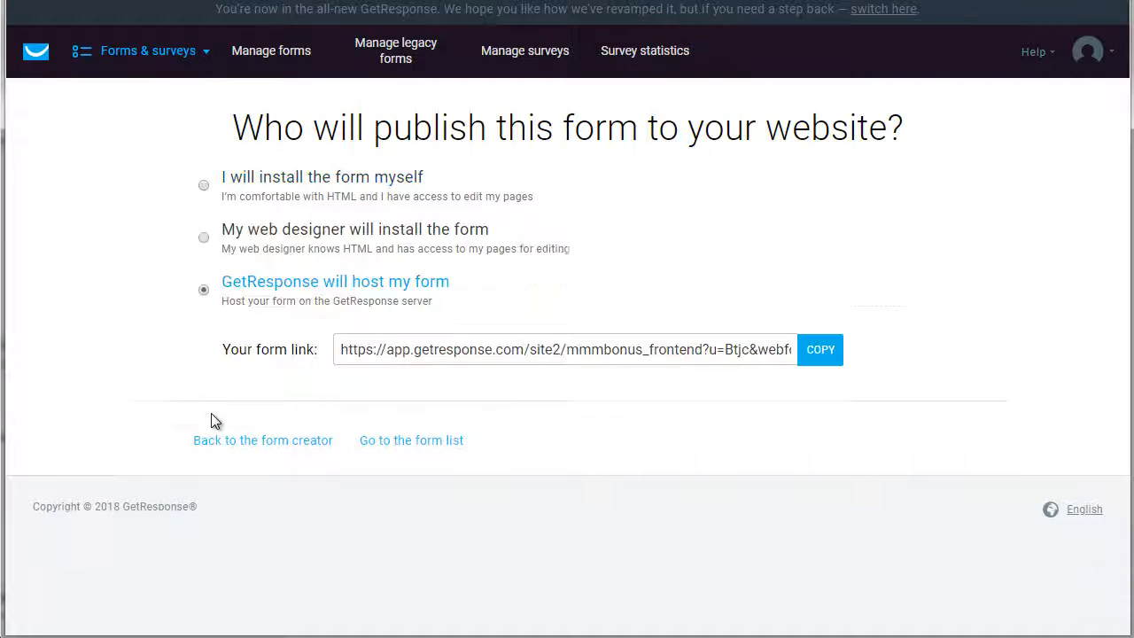
left_click(825, 357)
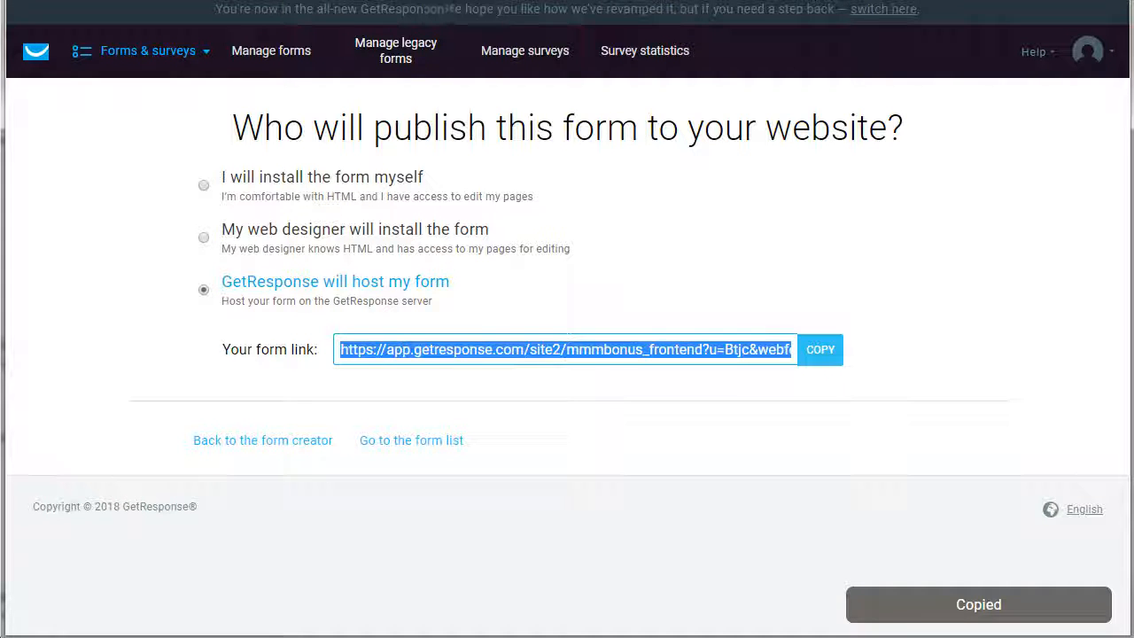